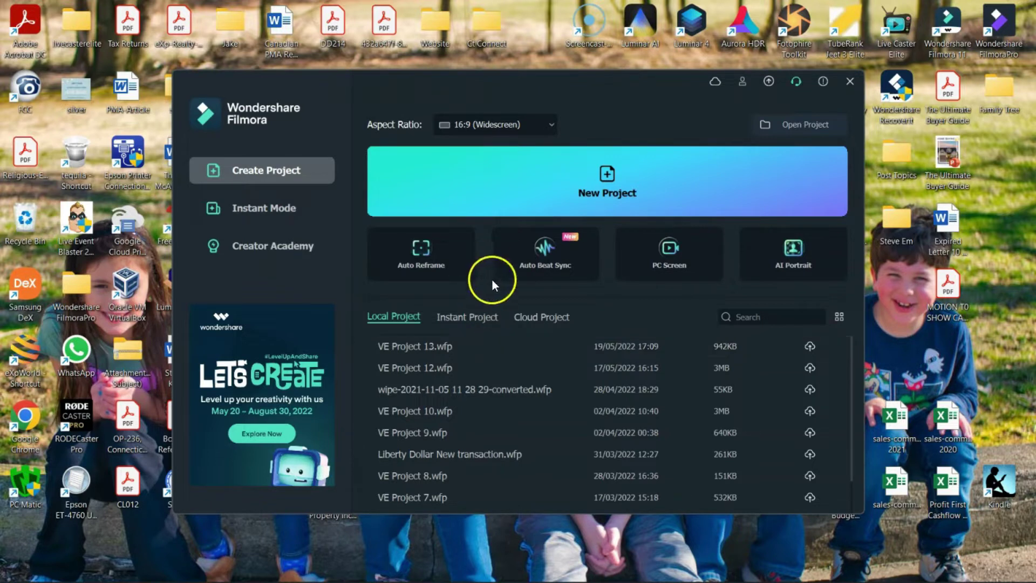
Step: Start a video from the Business Real Estate template in Instant Mode and browse for house photos
left_click(284, 208)
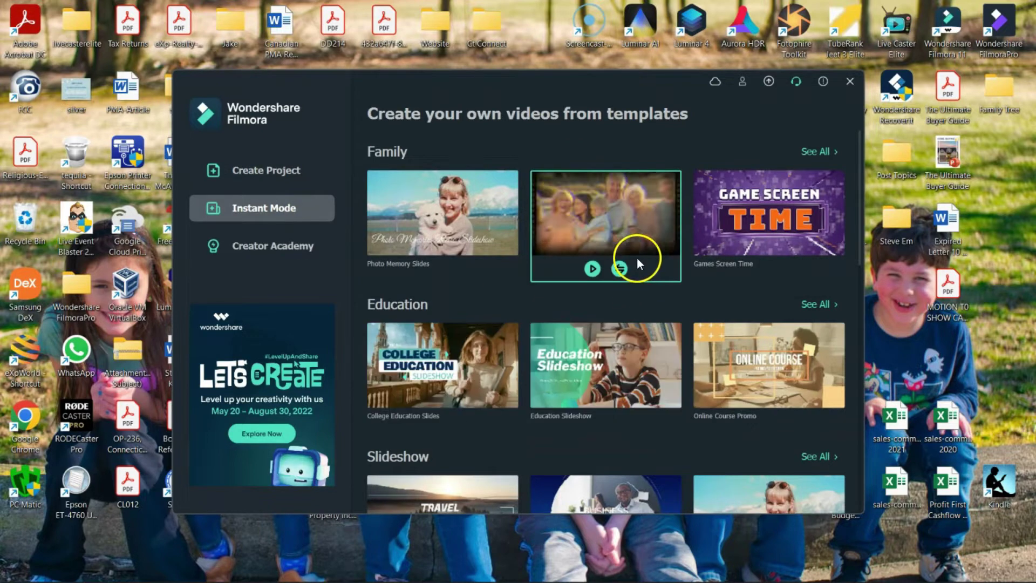
scroll(637, 259, "down", 10)
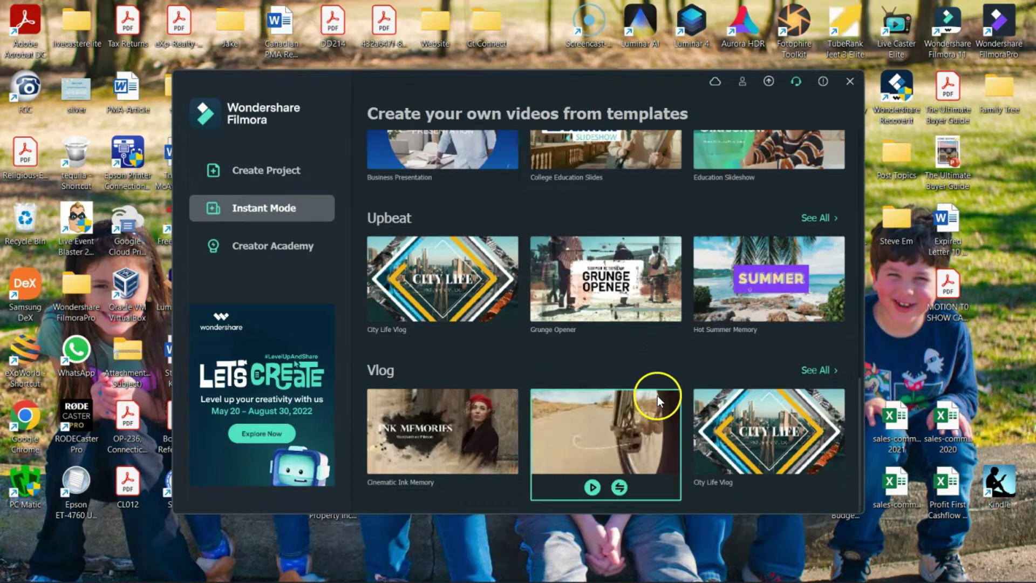
scroll(701, 410, "up", 6)
scroll(486, 385, "down", 3)
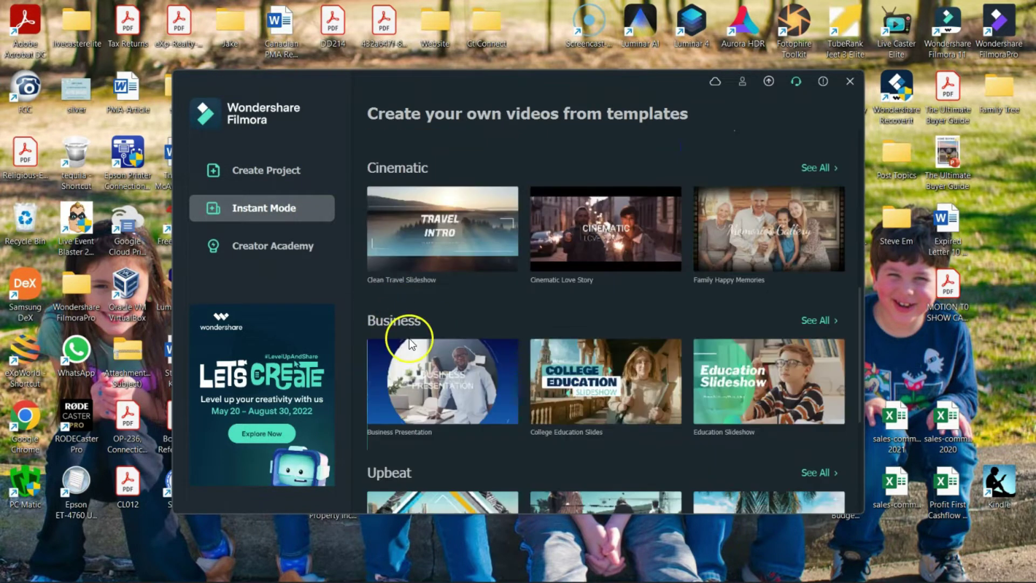
left_click(821, 325)
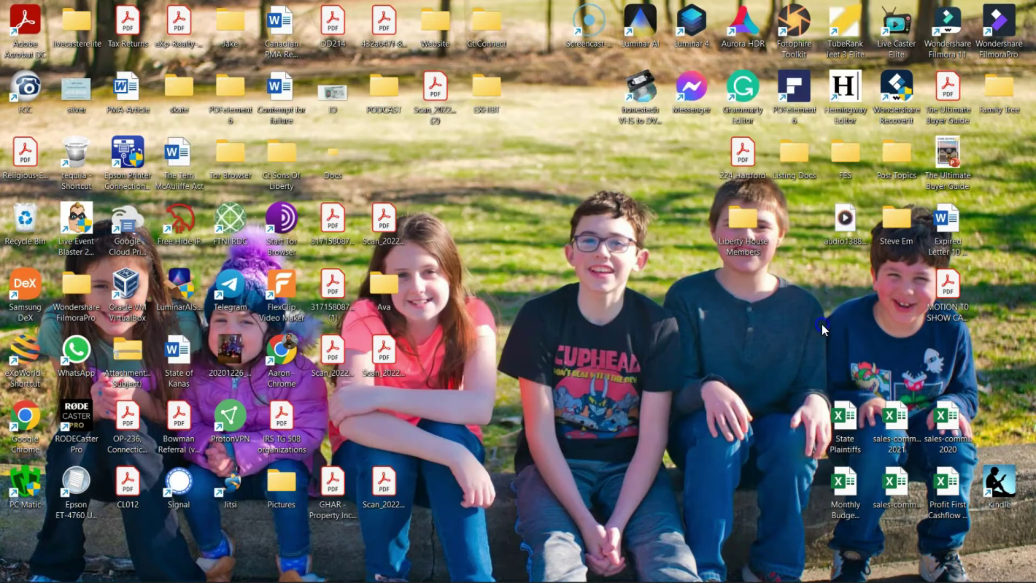
scroll(539, 235, "down", 5)
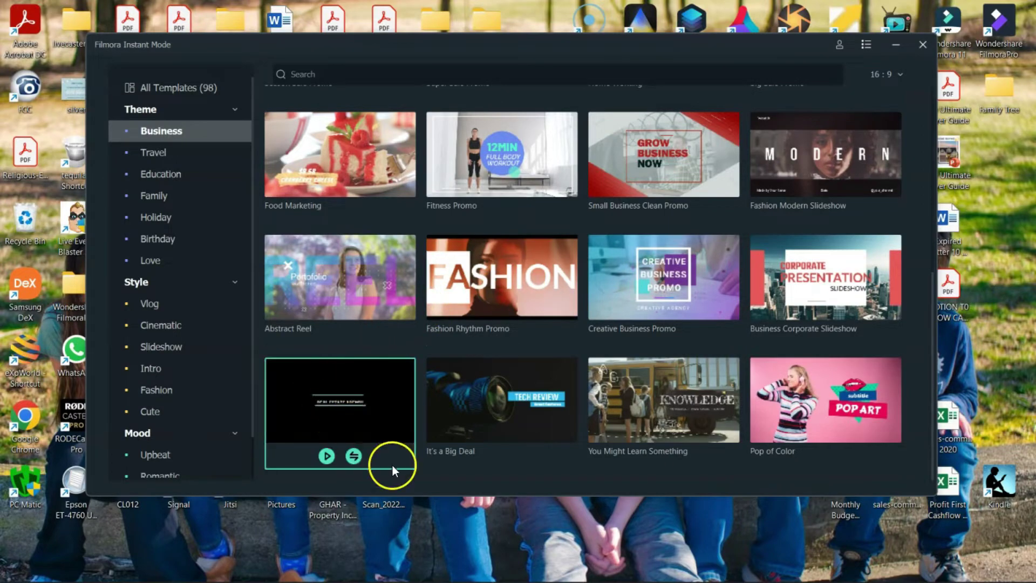
left_click(376, 434)
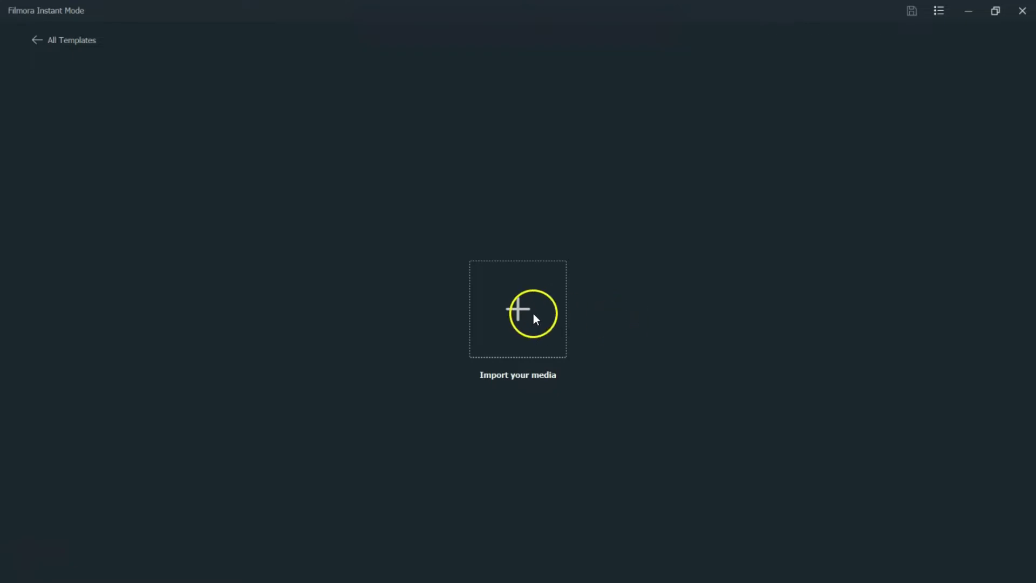
left_click(515, 310)
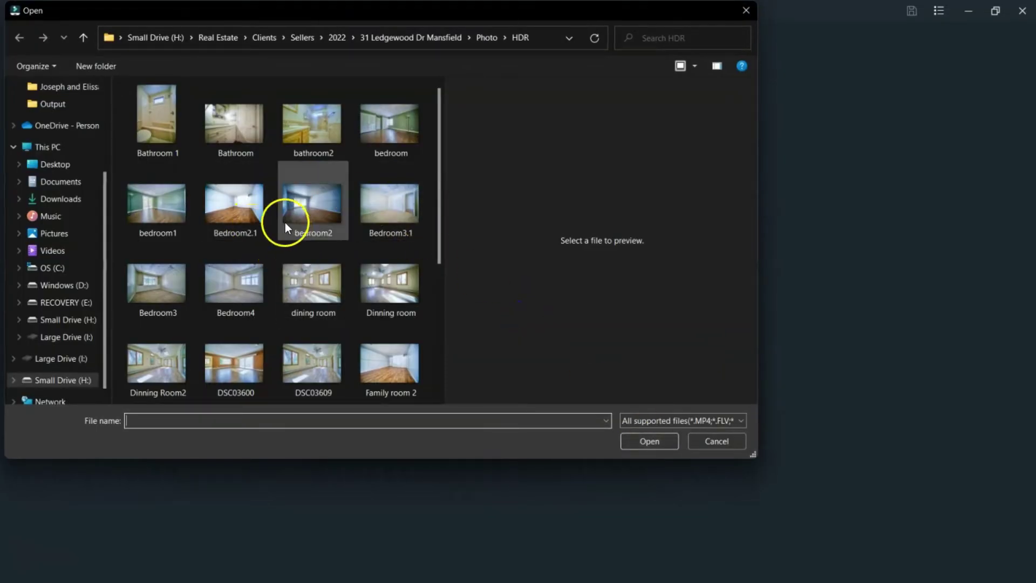
Step: Import the bathroom2, bedroom1, dining room, Livingroom, Livingroom2, Kitchen and Front photos together
left_click(303, 128)
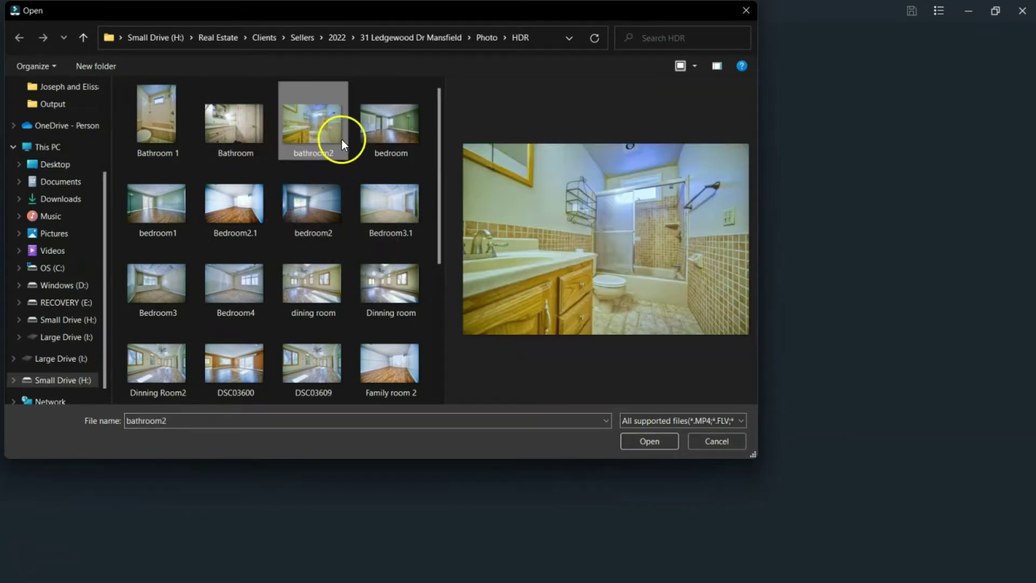
left_click(155, 214, "ctrl")
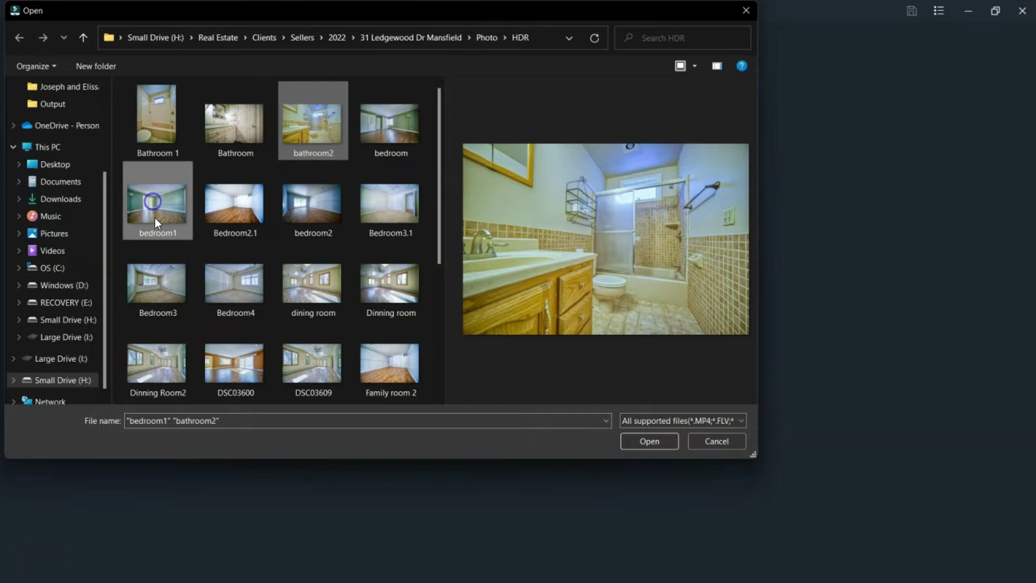
left_click(315, 303, "ctrl")
scroll(199, 335, "down", 3)
left_click(250, 291, "ctrl")
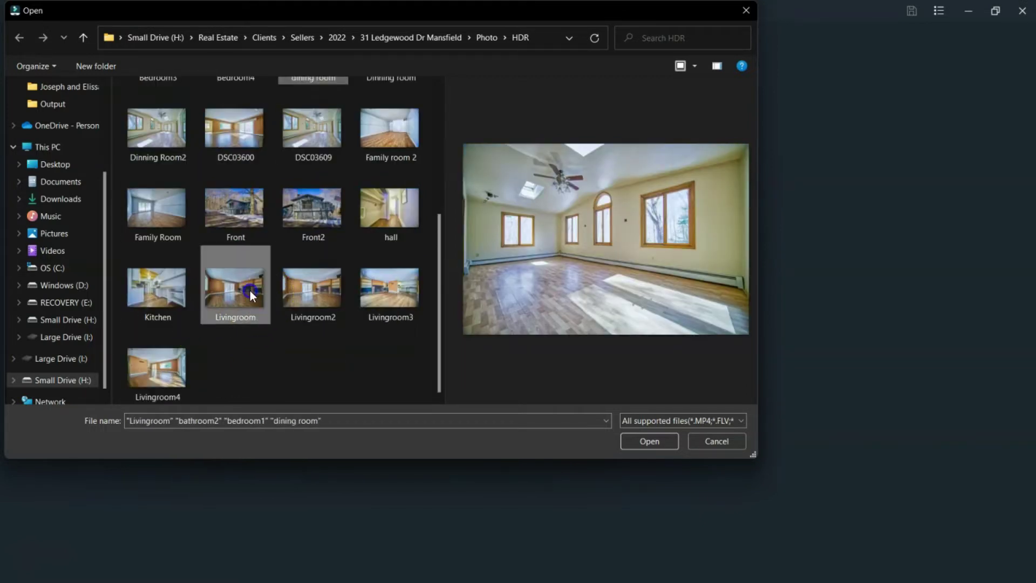
left_click(313, 288, "ctrl")
left_click(239, 206, "ctrl")
left_click(157, 286, "ctrl")
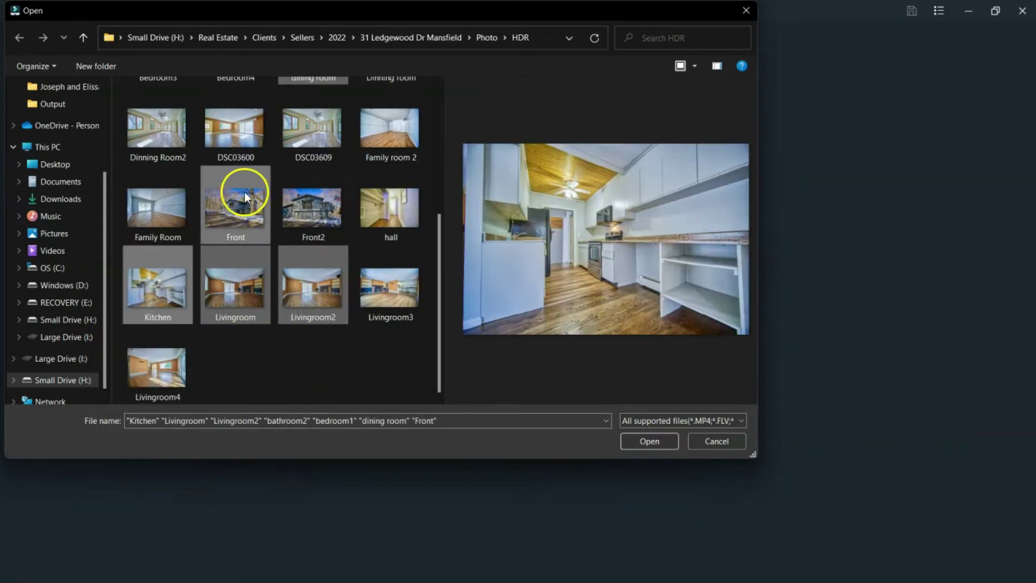
left_click(637, 441)
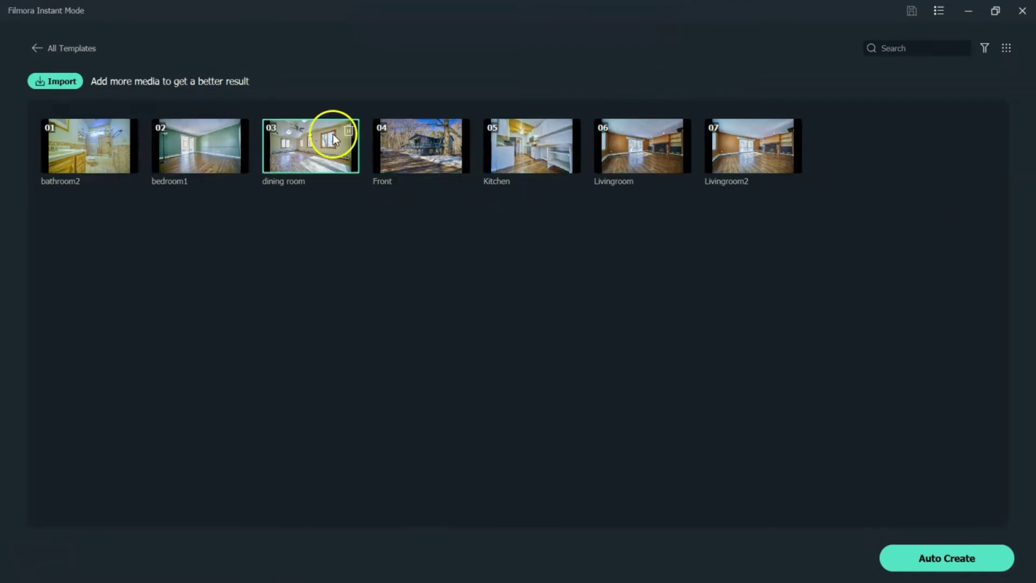
Step: Drag clips into order: Front, Kitchen, dining room, Livingroom, Livingroom2, bathroom2, bedroom1
left_click_drag(435, 160, 111, 145)
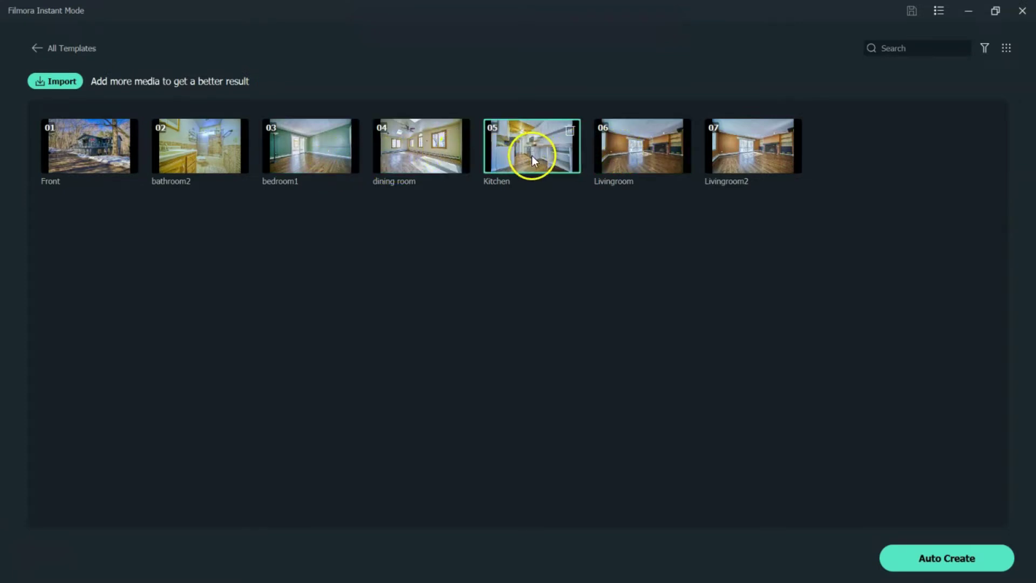
left_click_drag(532, 155, 221, 153)
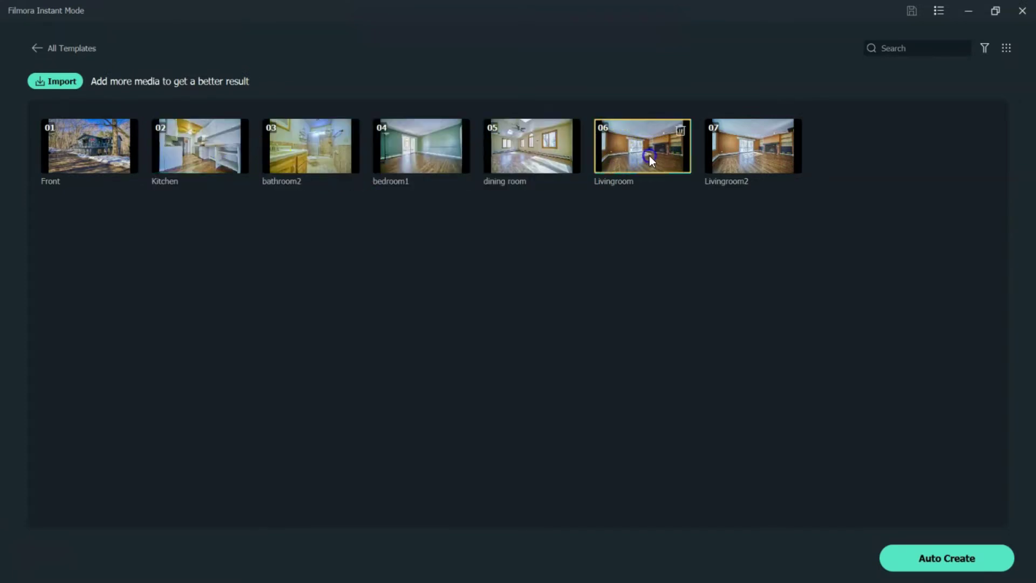
left_click_drag(649, 158, 305, 158)
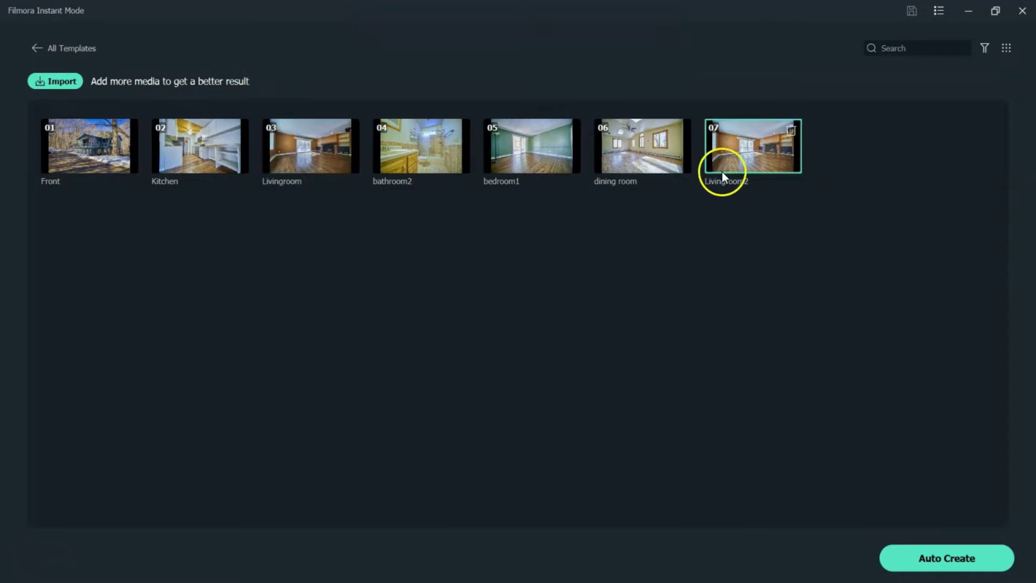
left_click_drag(722, 171, 441, 167)
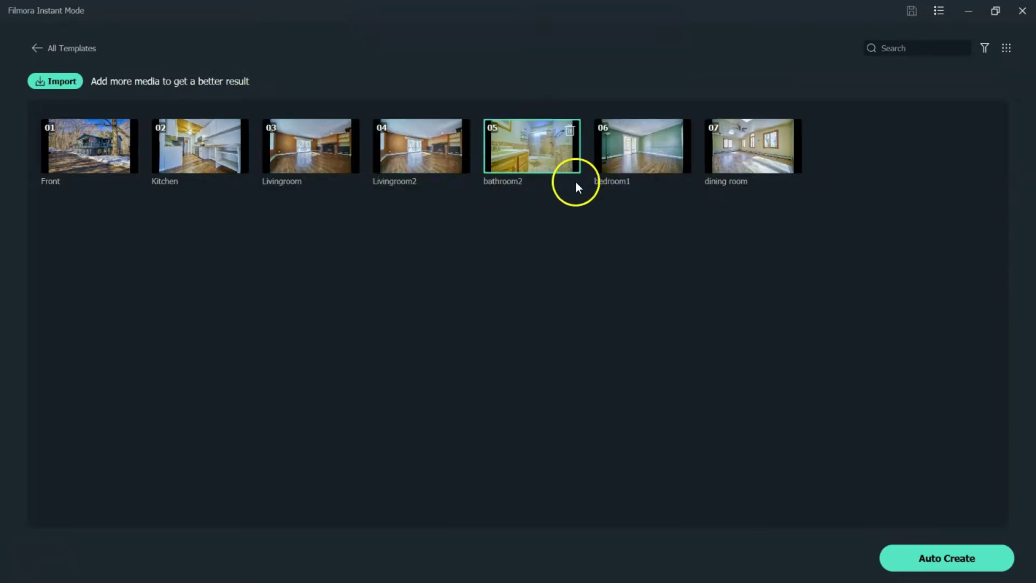
left_click_drag(745, 158, 305, 165)
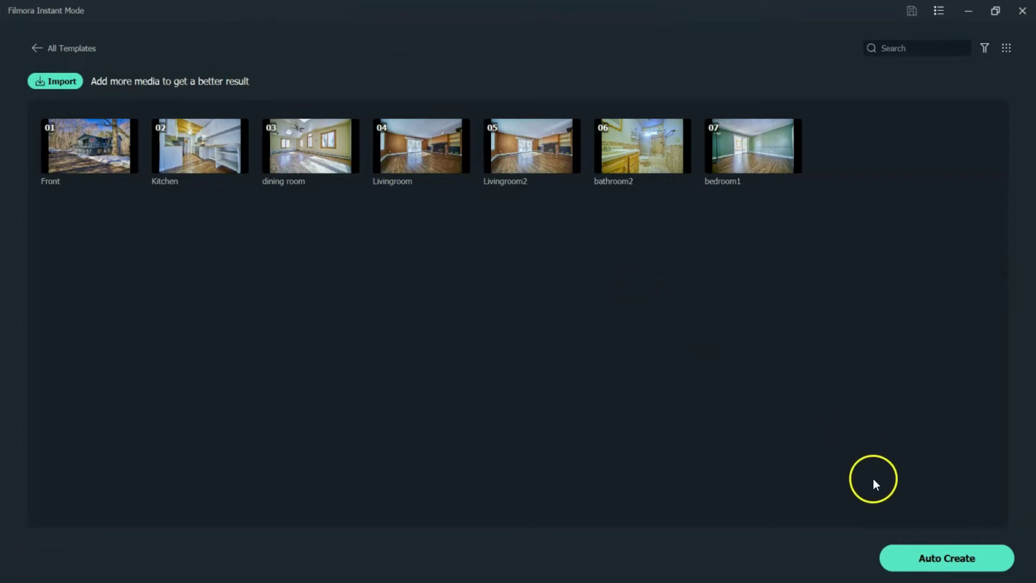
Step: Auto Create the video, pause the preview, and select the opening 'YOUR TITLE HERE' title
left_click(949, 557)
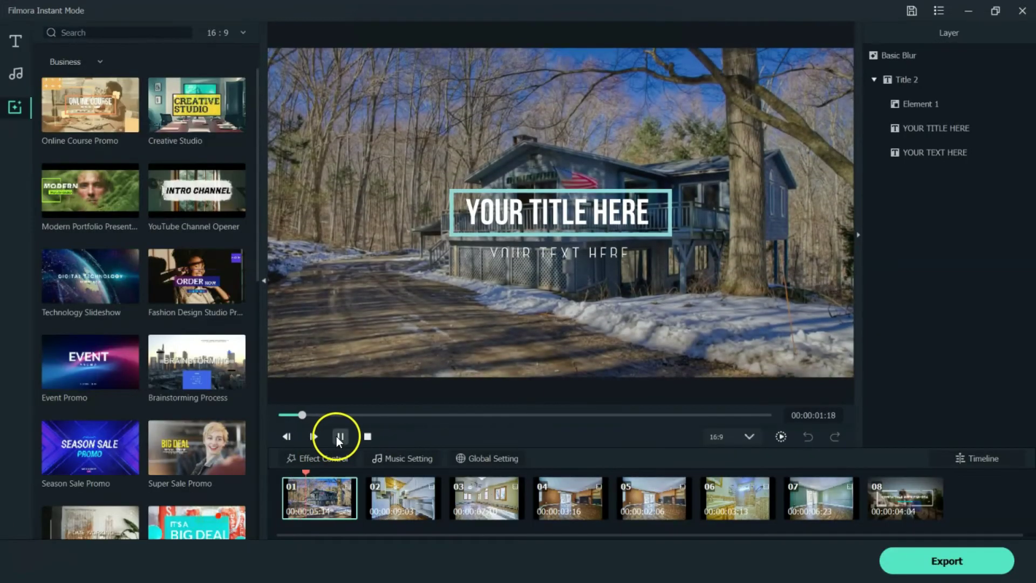
left_click(340, 436)
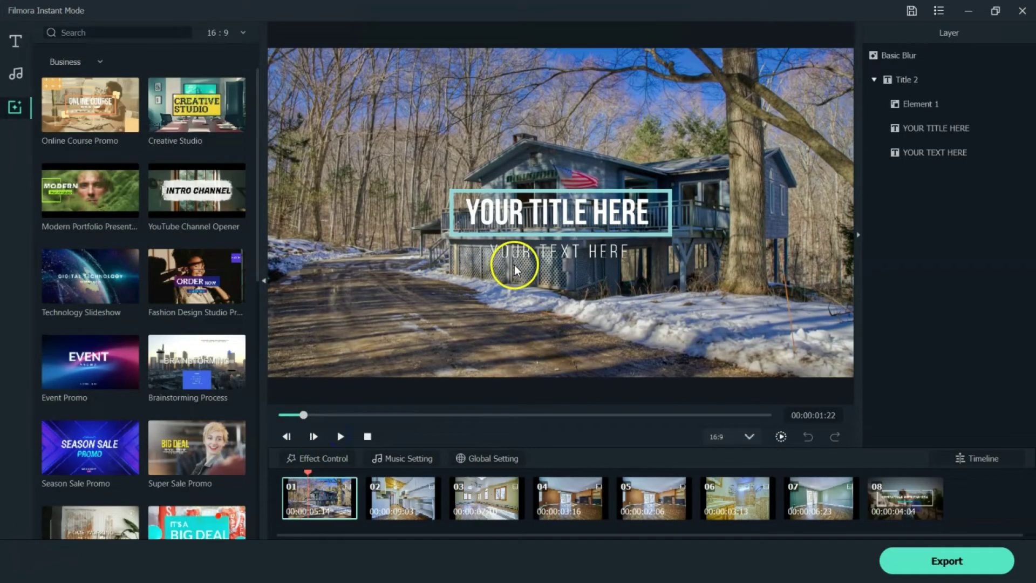
left_click(18, 43)
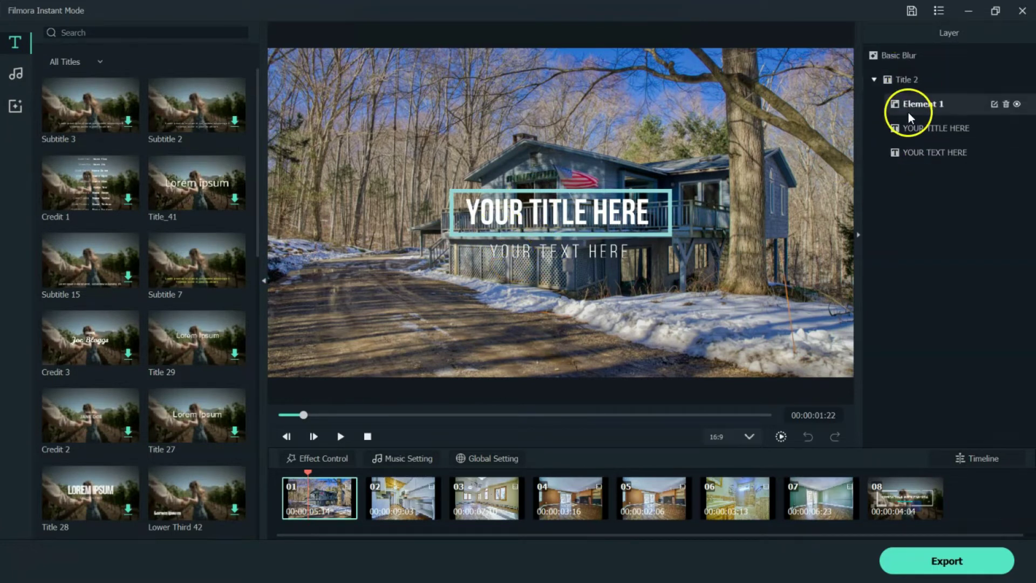
left_click(516, 212)
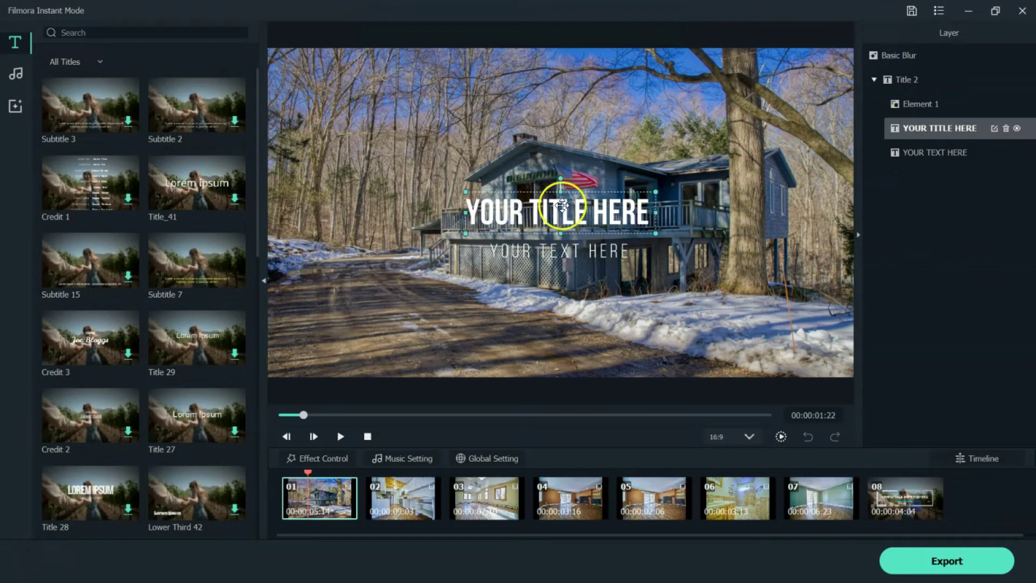
Step: Replace the Front clip's main title text with 'Welcome Home'
double_click(551, 221)
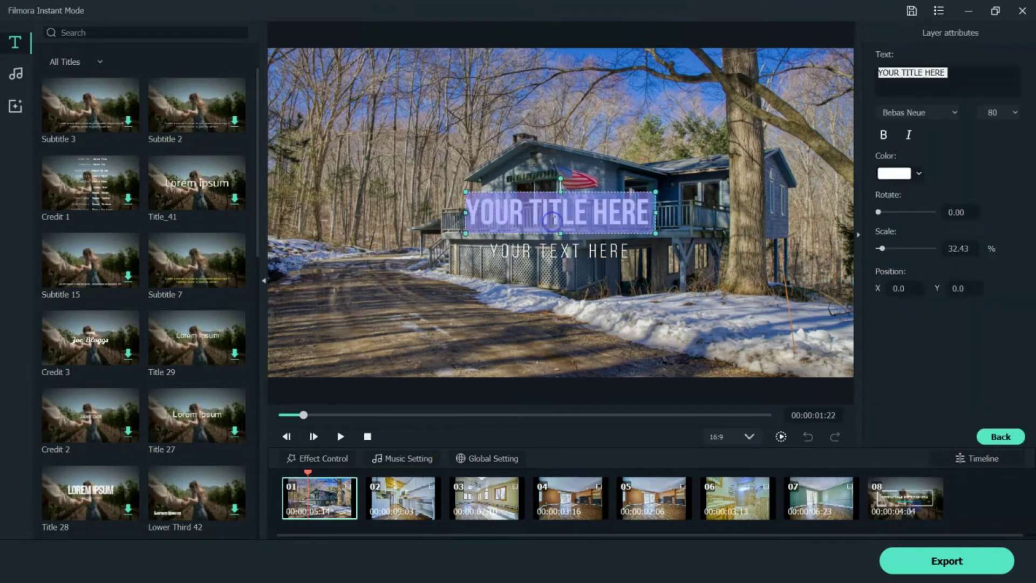
left_click(894, 97)
key("ctrl+a")
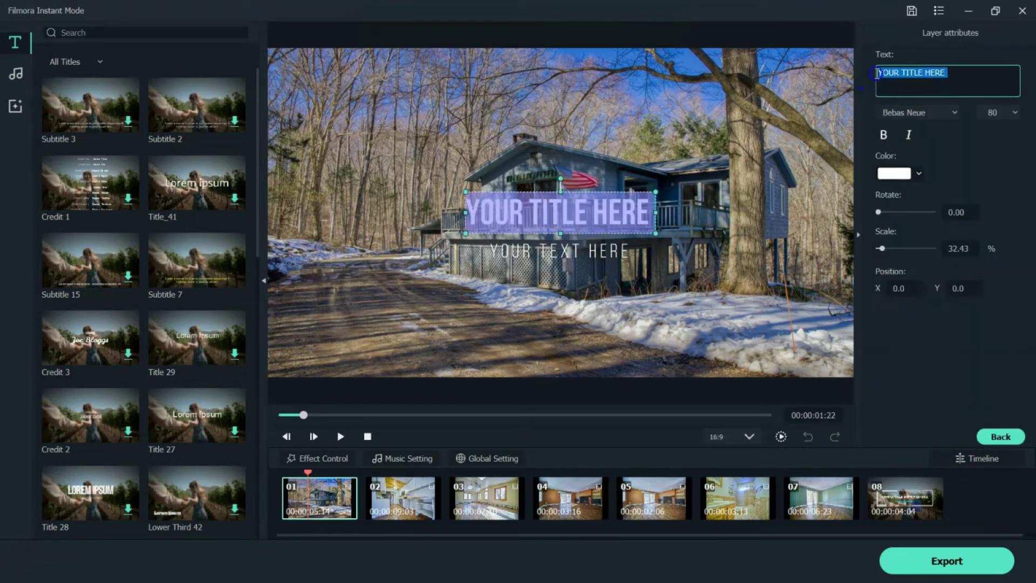
type("Welcome Home")
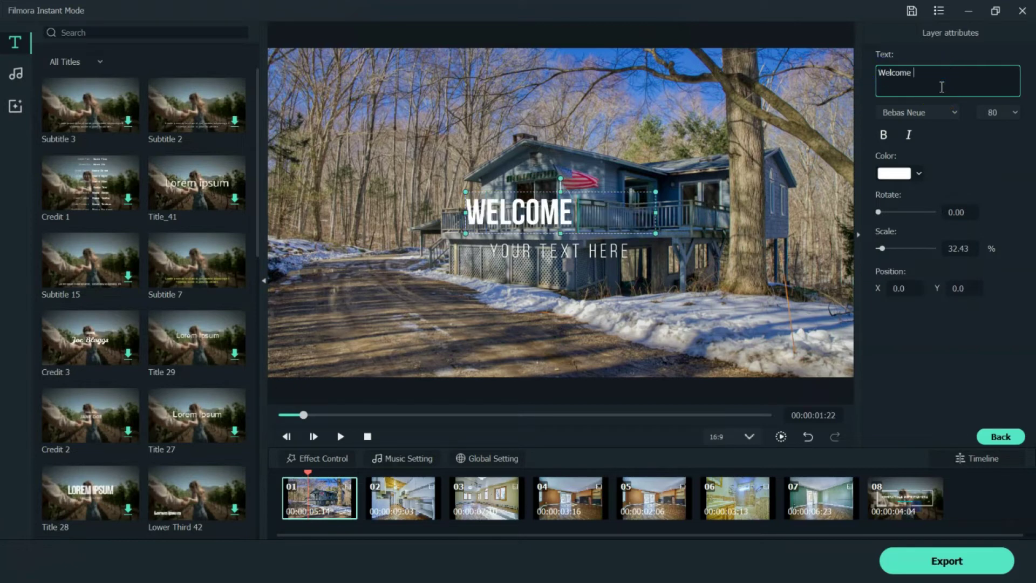
Step: Set the subtitle in Bebas, change it to 'CAll Today' plus a phone number, and enlarge it
left_click(630, 251)
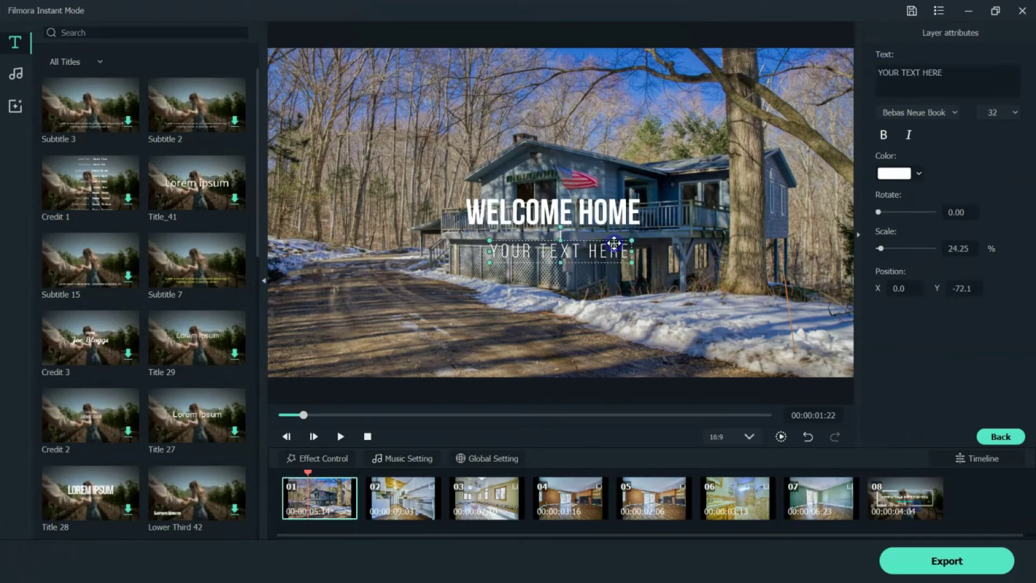
left_click(949, 113)
left_click(950, 115)
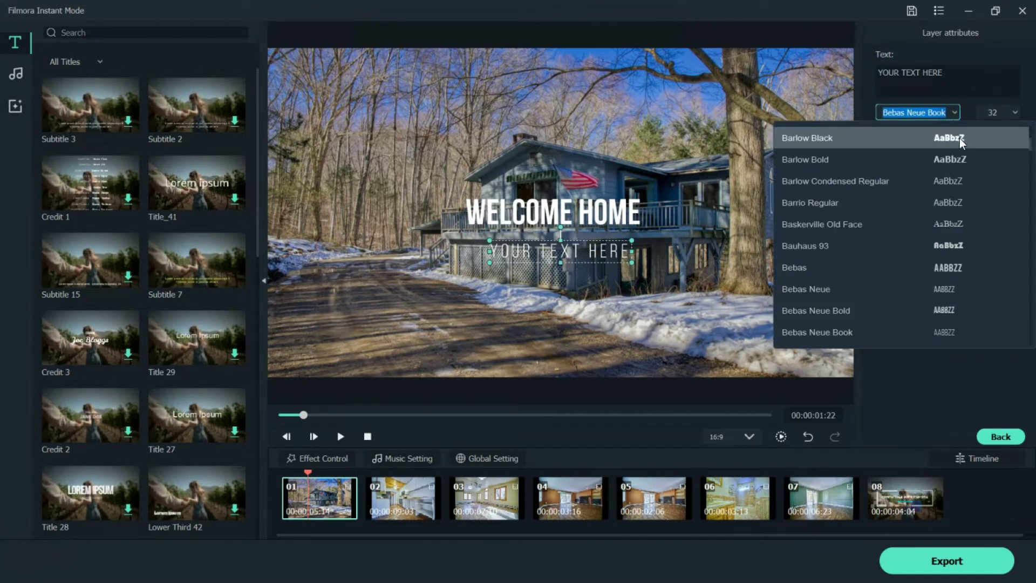
left_click(955, 267)
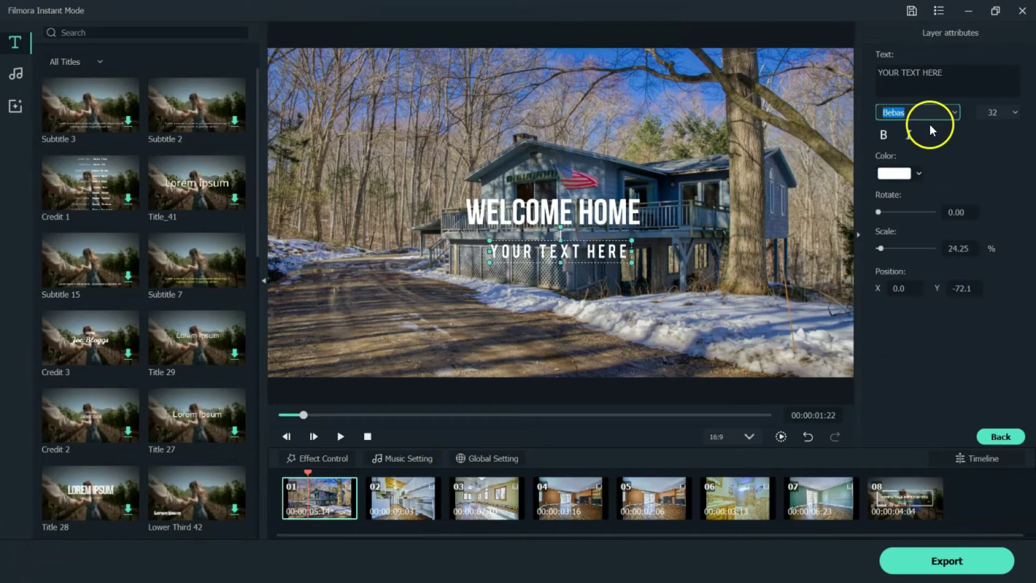
left_click(911, 75)
triple_click(940, 70)
type("CAll ")
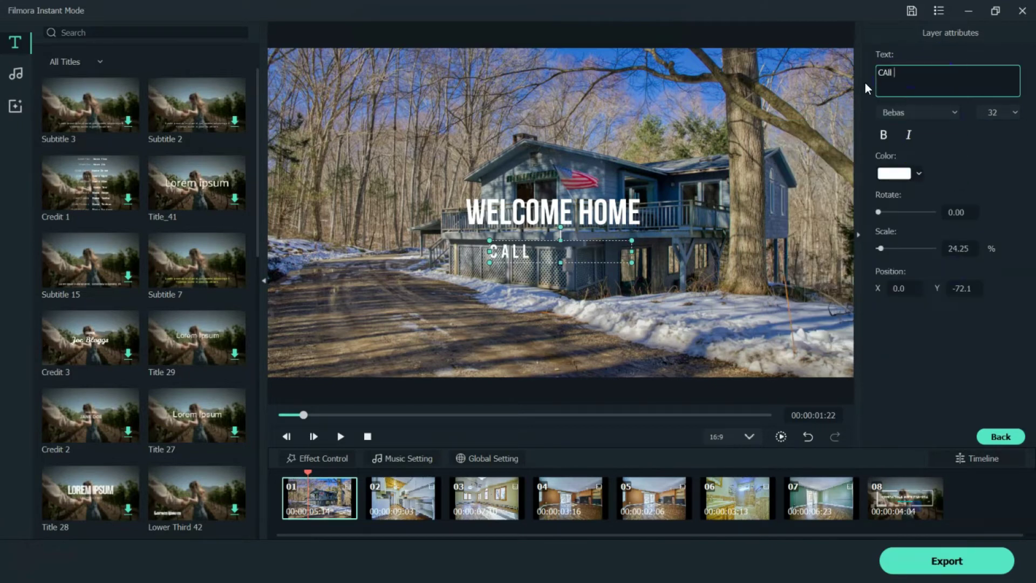
type("Today 5")
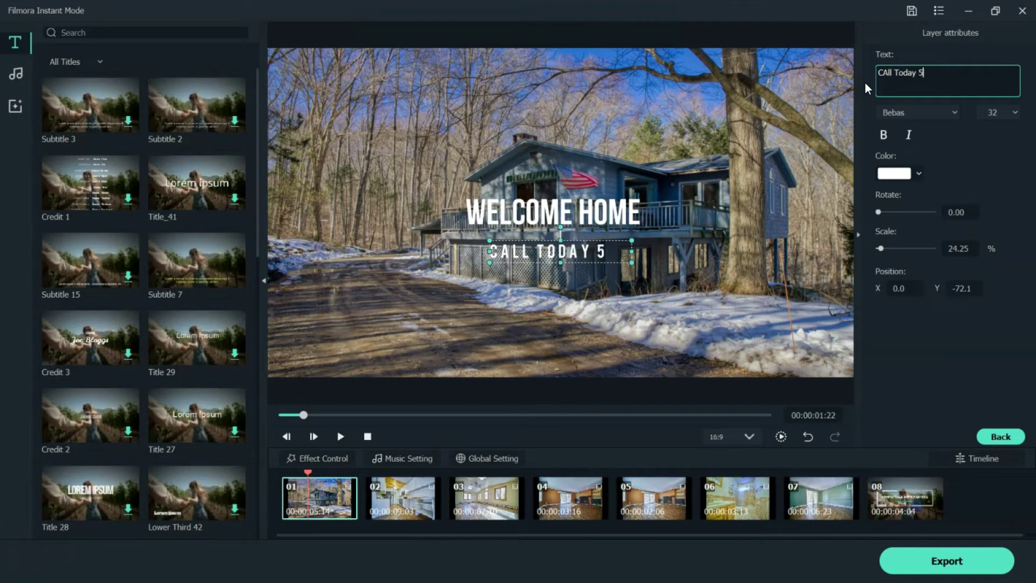
type("55-555")
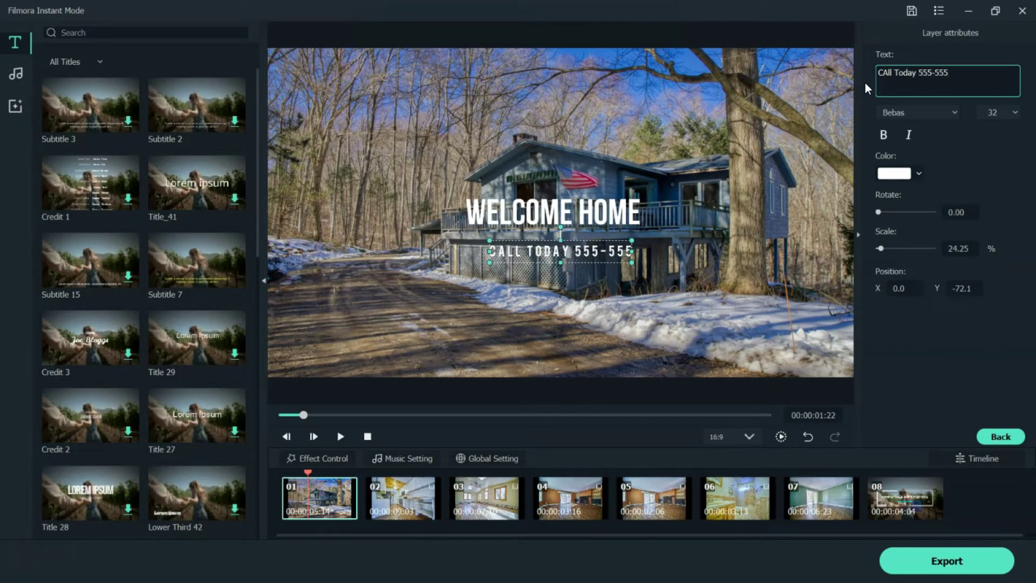
type("-5555")
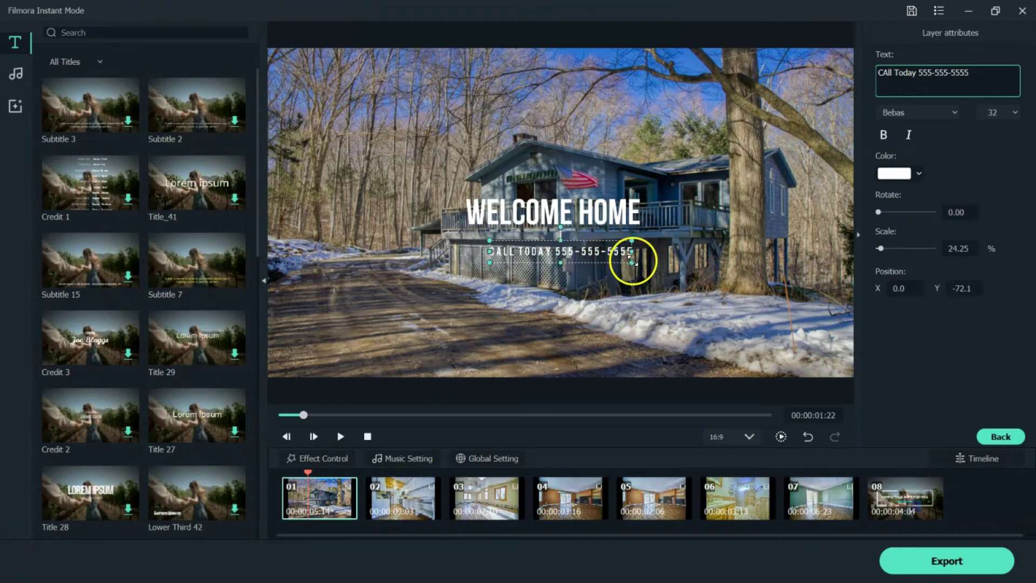
left_click_drag(631, 261, 587, 274)
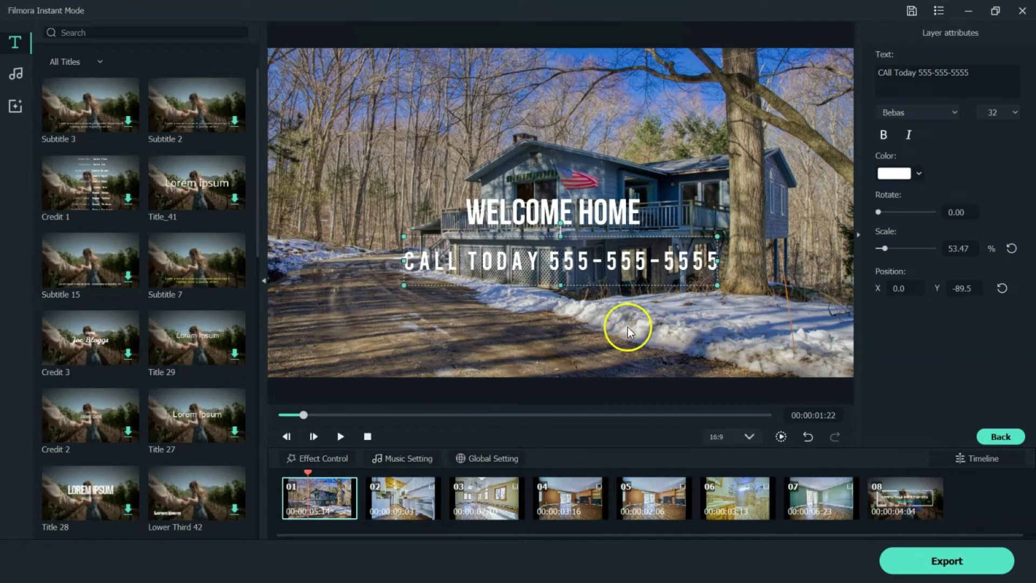
left_click_drag(304, 415, 436, 424)
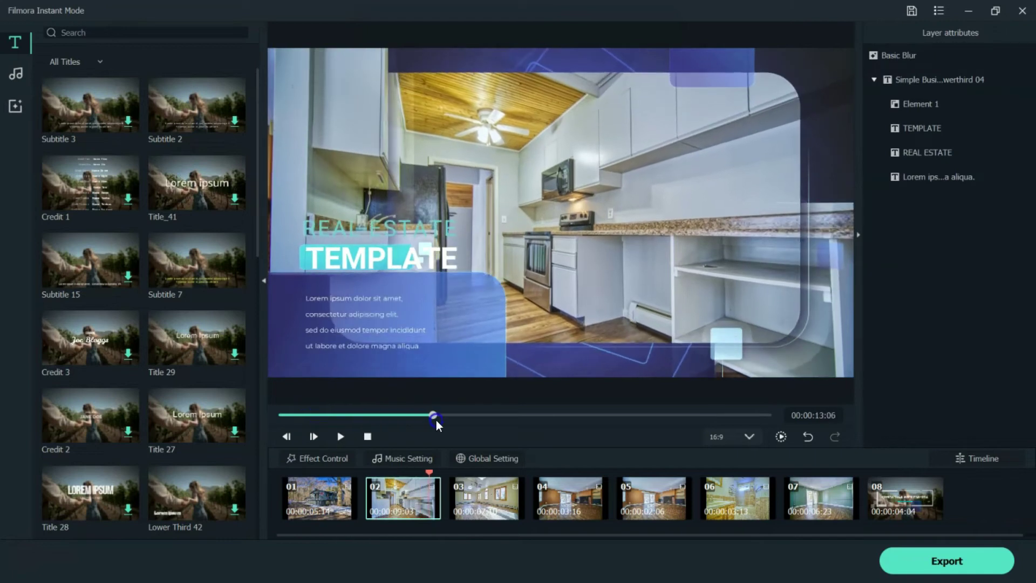
Step: Change the kitchen clip's REAL ESTATE heading to 'Kitchen' and TEMPLATE title to 'Updated'
left_click(386, 225)
left_click(399, 218)
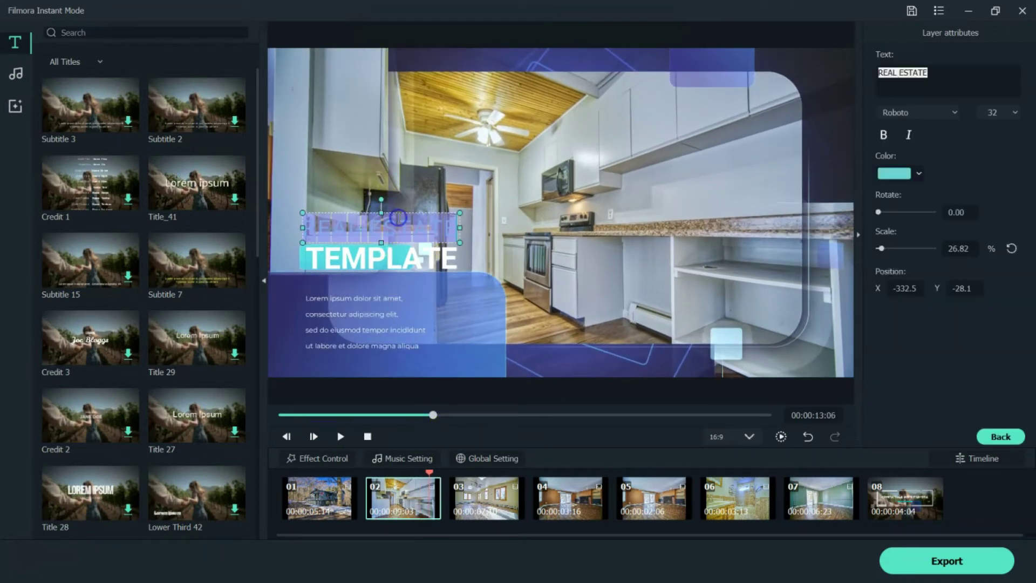
left_click(932, 76)
type("Kitchen")
left_click(894, 110)
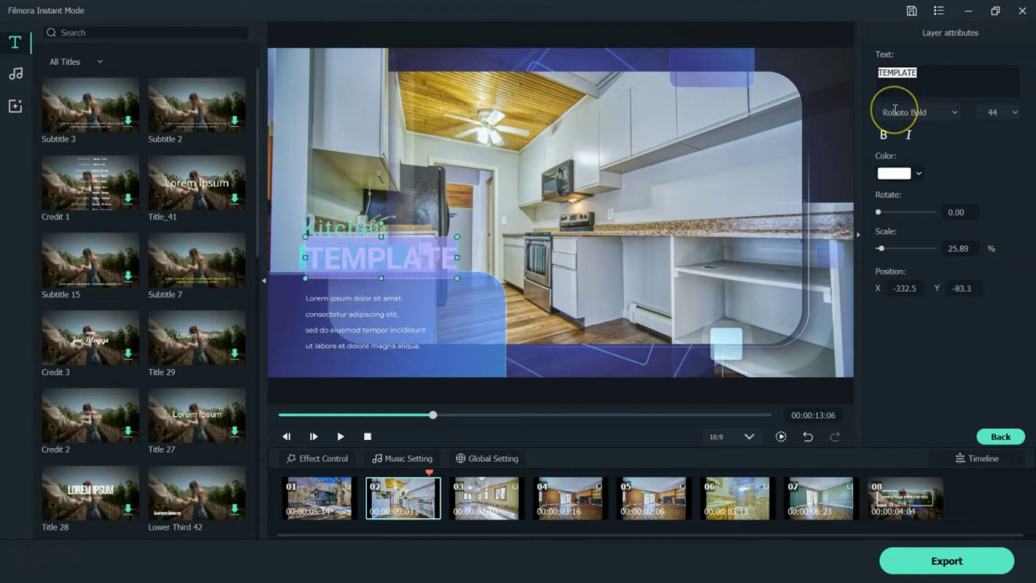
type("Updated")
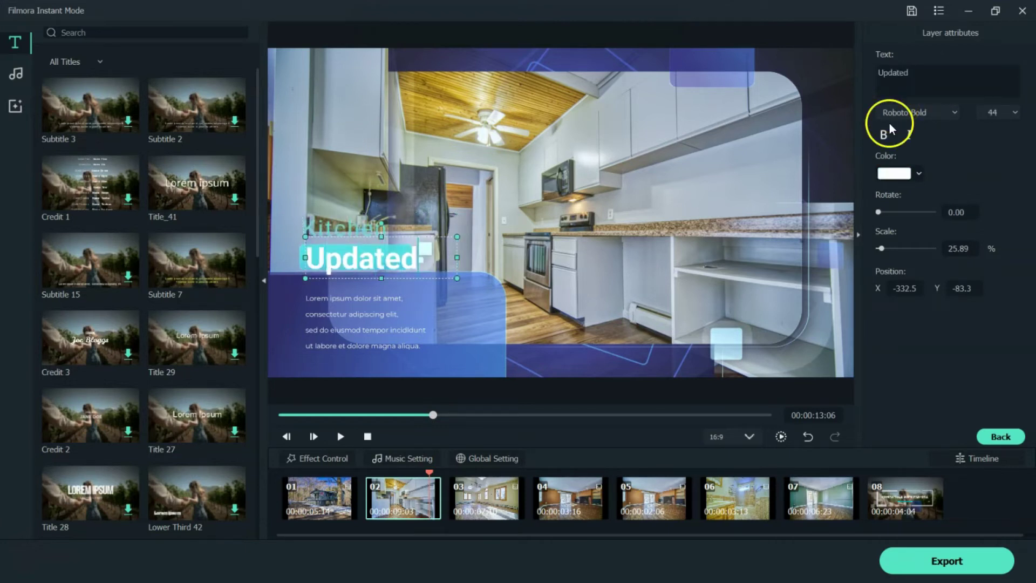
left_click(304, 297)
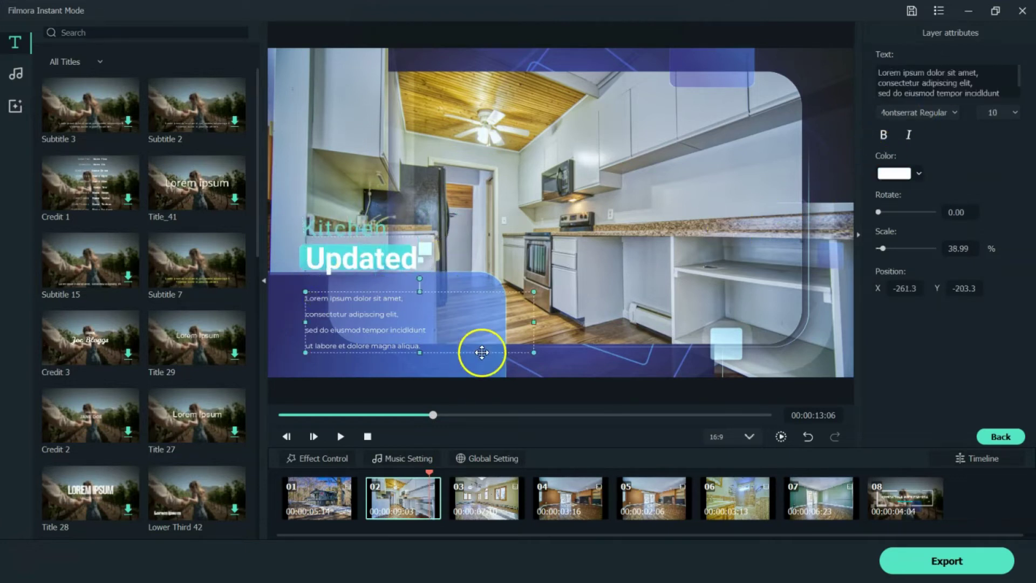
left_click_drag(435, 413, 503, 416)
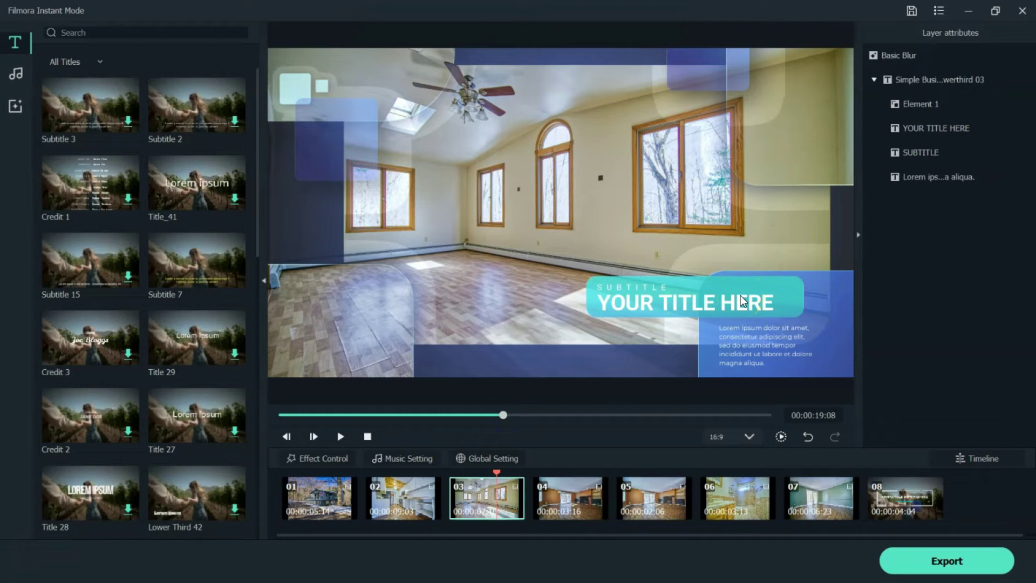
Step: Scrub the preview through clips 05 and 07 to end-title clip 08 and select its title
left_click_drag(509, 415, 593, 430)
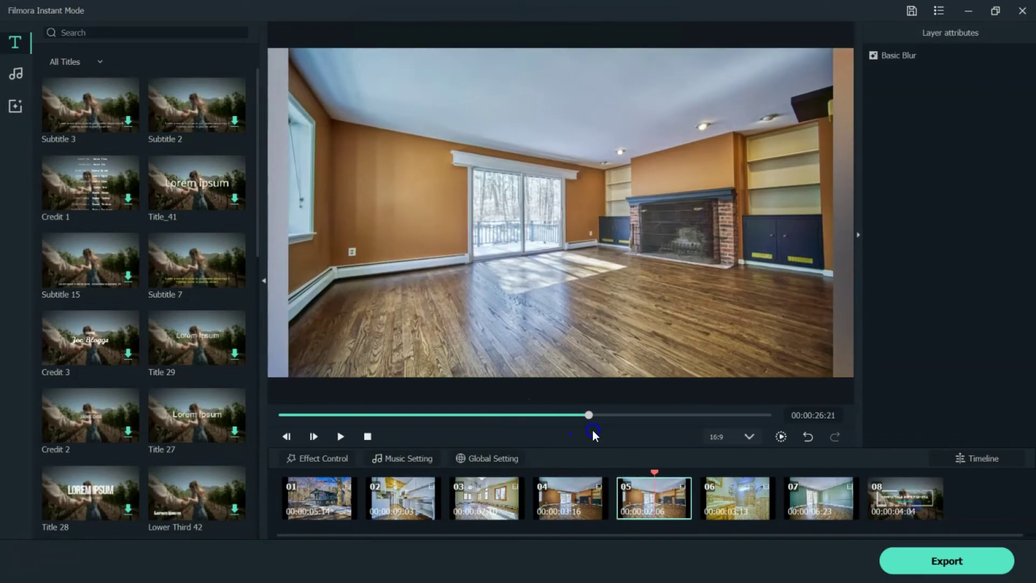
mouse_move(655, 470)
left_mouse_down()
mouse_move(743, 474)
mouse_move(555, 478)
mouse_move(653, 478)
left_mouse_up()
left_click_drag(574, 409, 757, 405)
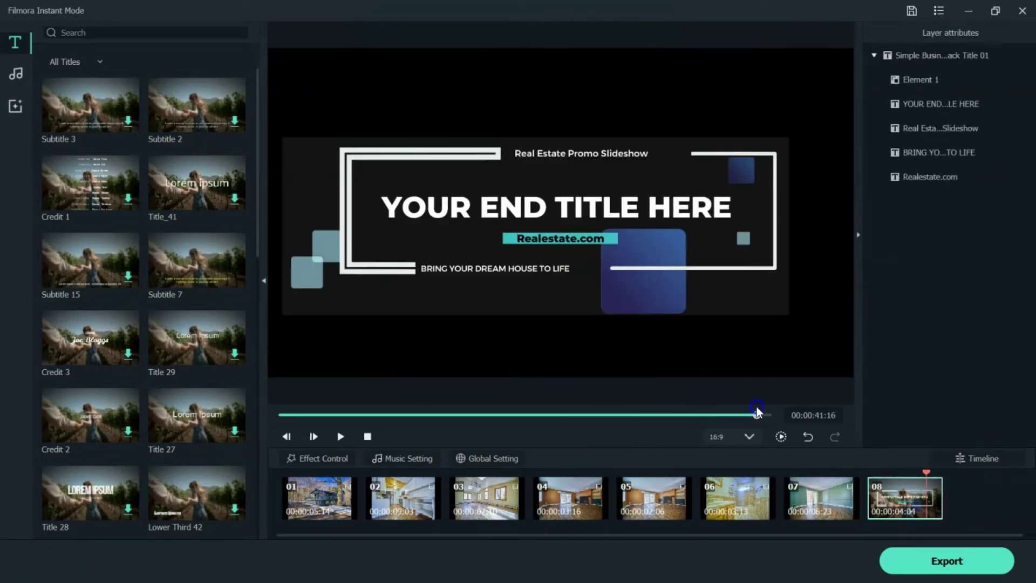
left_click(572, 216)
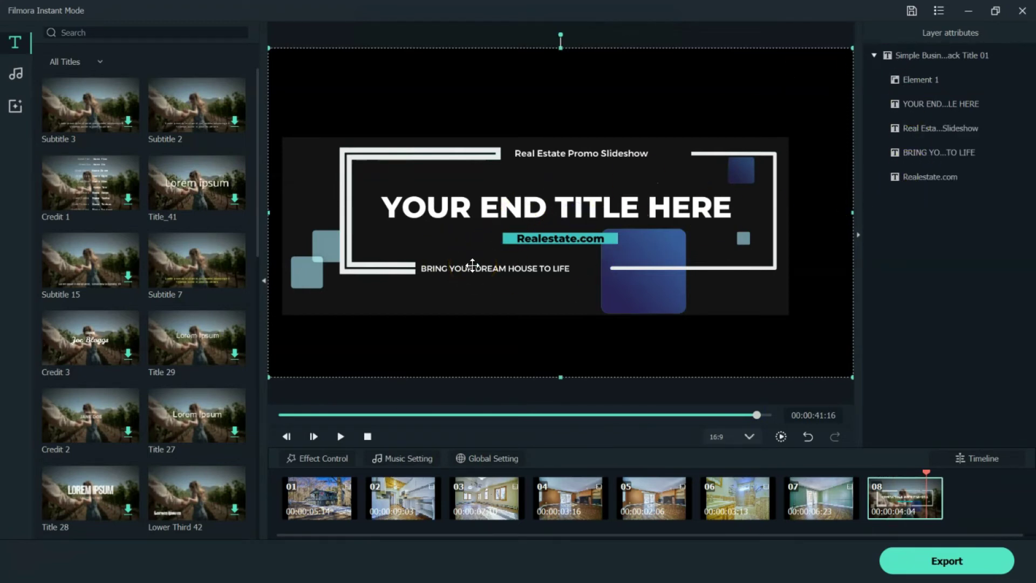
Step: Scrub the preview back from the end title to kitchen clip 02 showing 'Kitchen Updated'
left_click(492, 254)
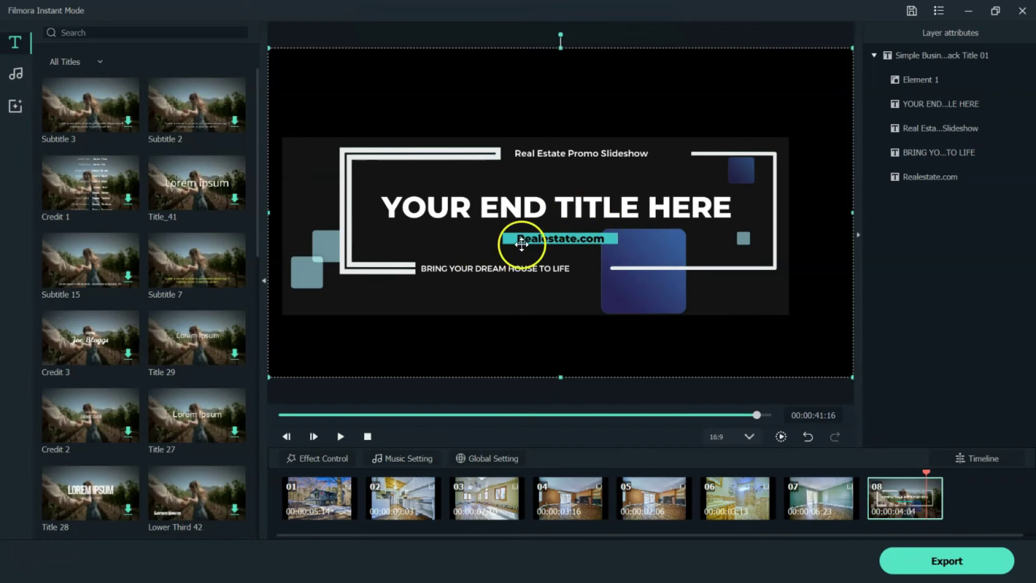
left_click(595, 415)
left_click_drag(594, 415, 413, 415)
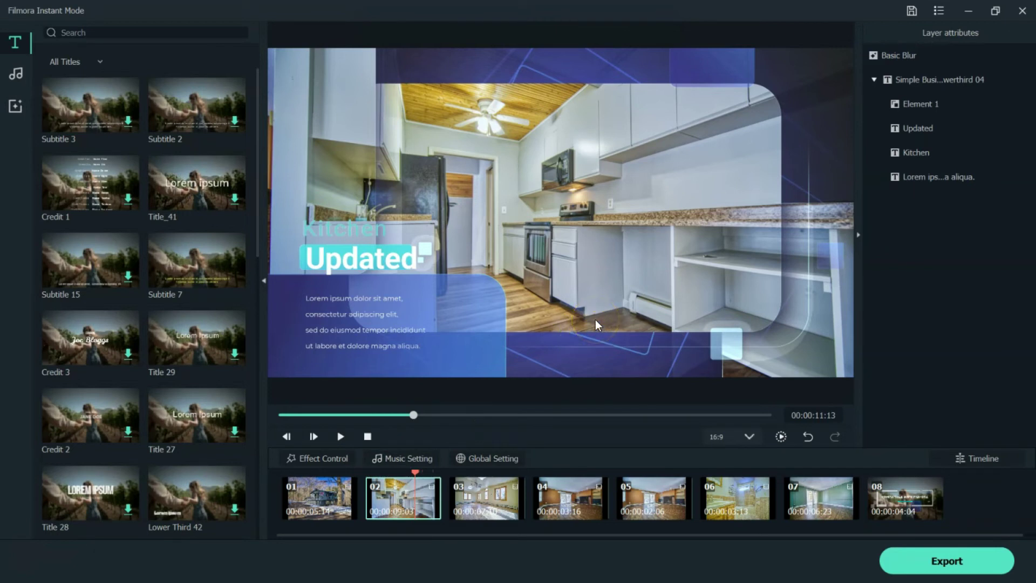
Step: Open Export, dismiss the account popup, and rename the file to 'New Listing Video'
left_click(946, 561)
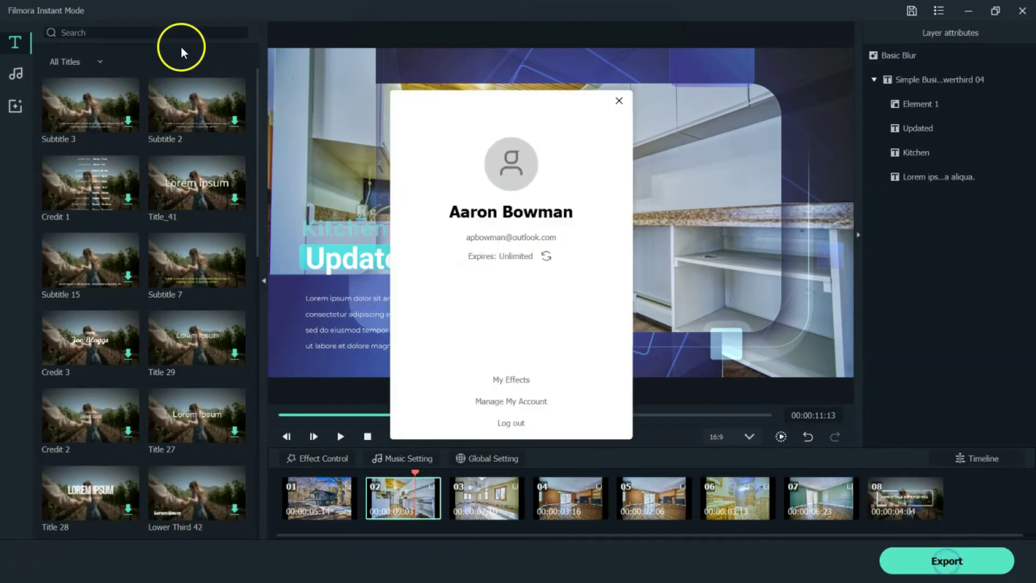
left_click(619, 101)
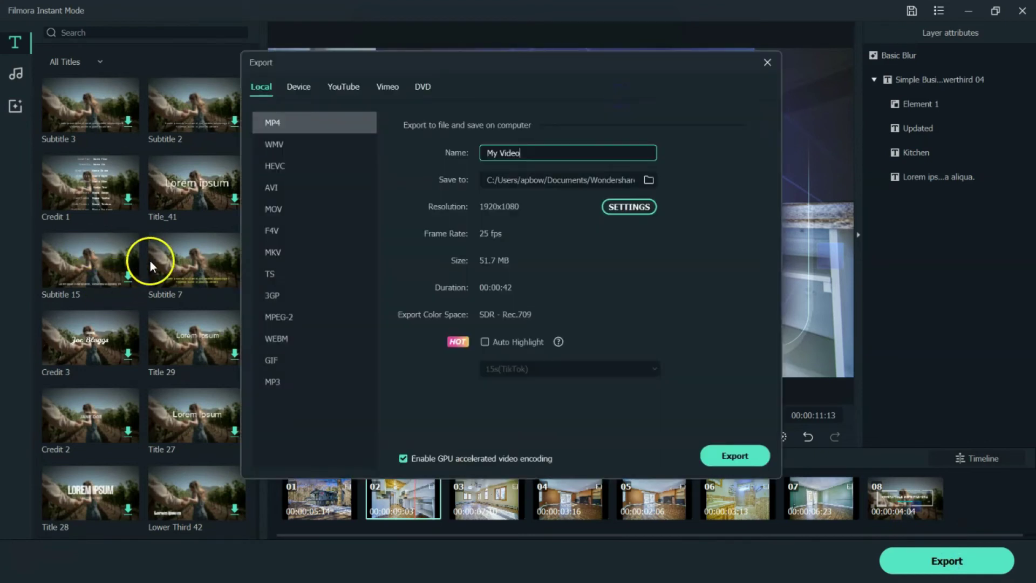
left_click_drag(521, 152, 453, 152)
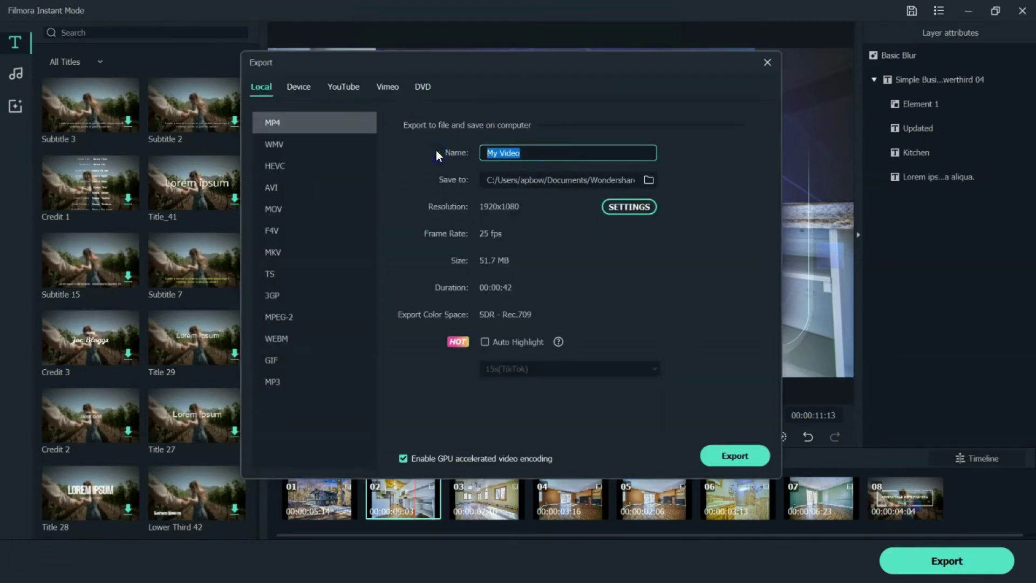
type("New Listing Video")
Step: Confirm the 1920x1080, 25 fps MP4 encoding settings and start rendering
left_click(617, 205)
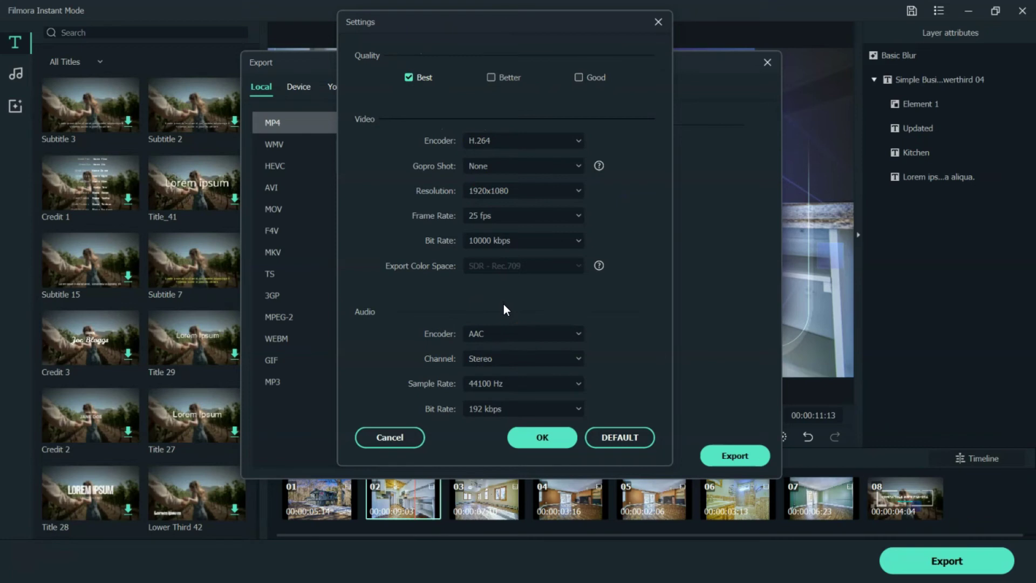
left_click(543, 439)
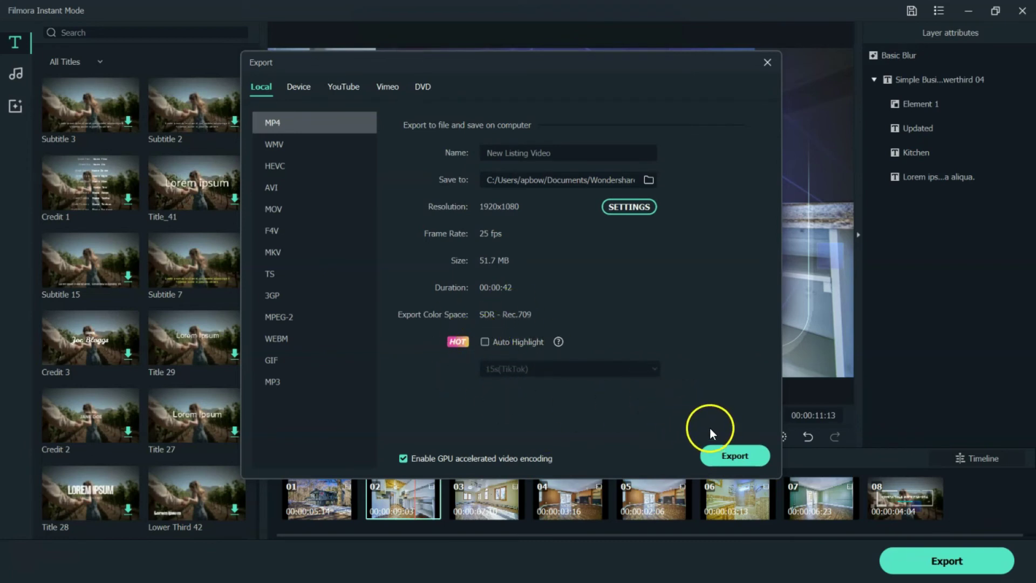
left_click(735, 458)
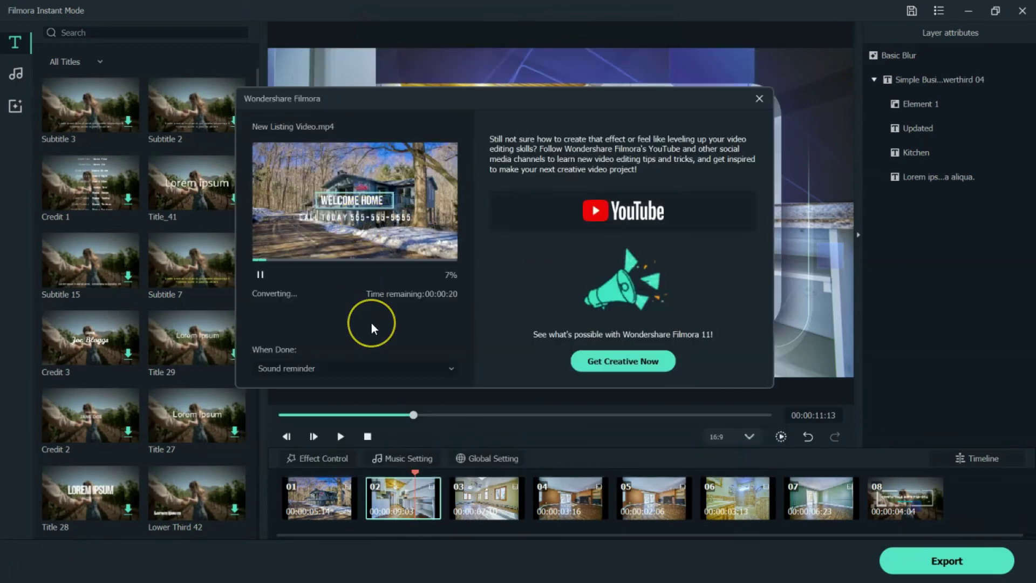